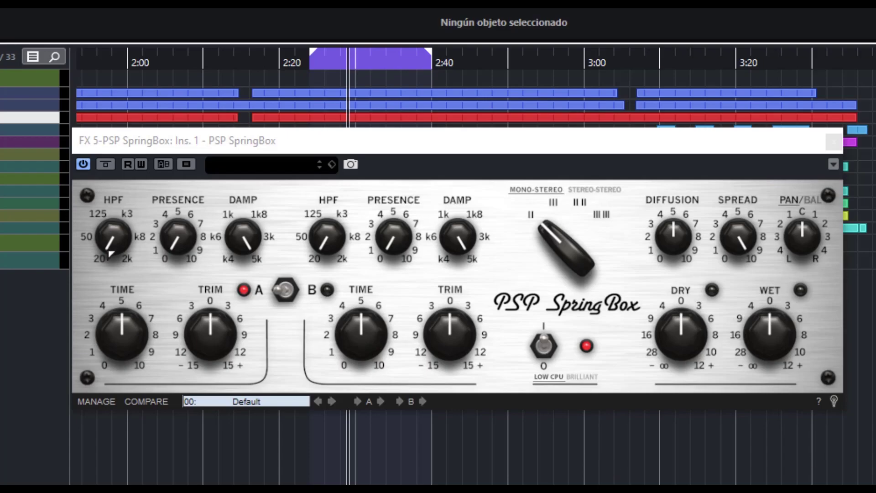
Toggle the SpringBox setup switch between A and B several times, ending on setup A
click(285, 290)
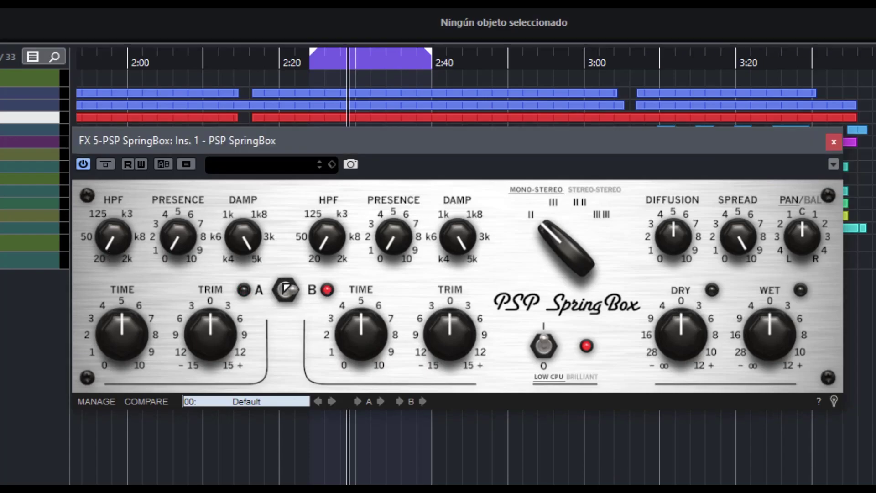
click(286, 289)
click(287, 290)
click(285, 290)
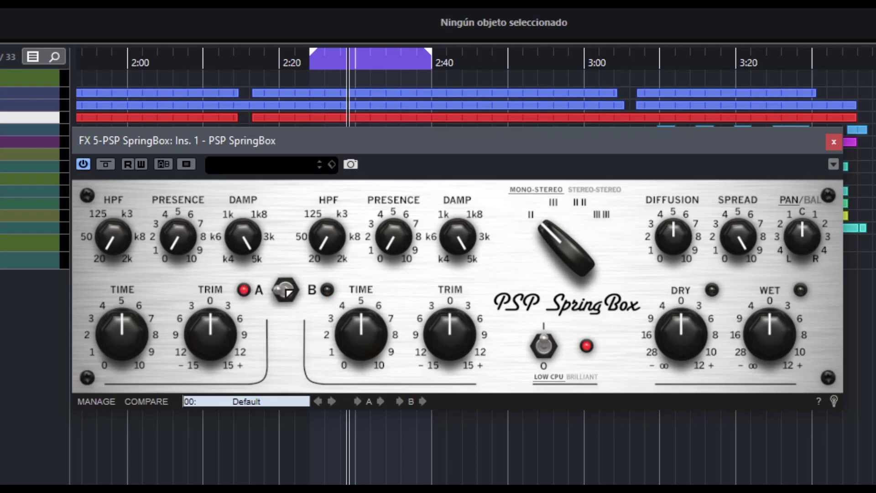
click(286, 290)
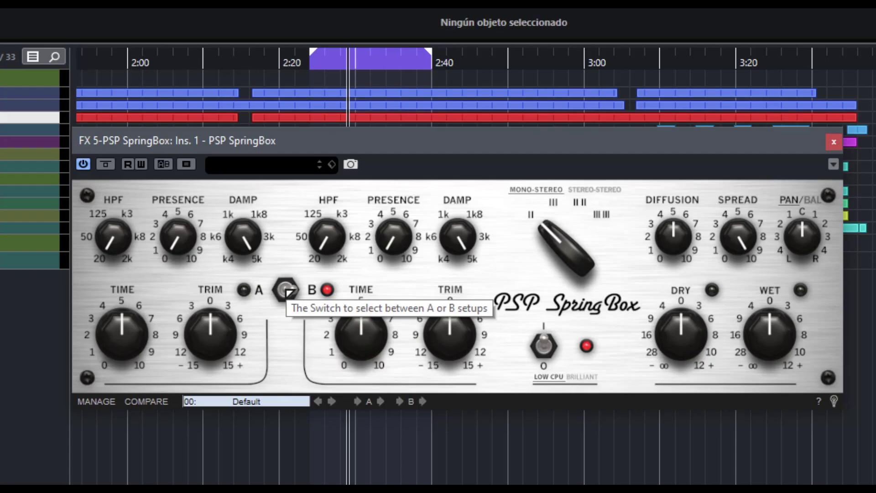
click(287, 290)
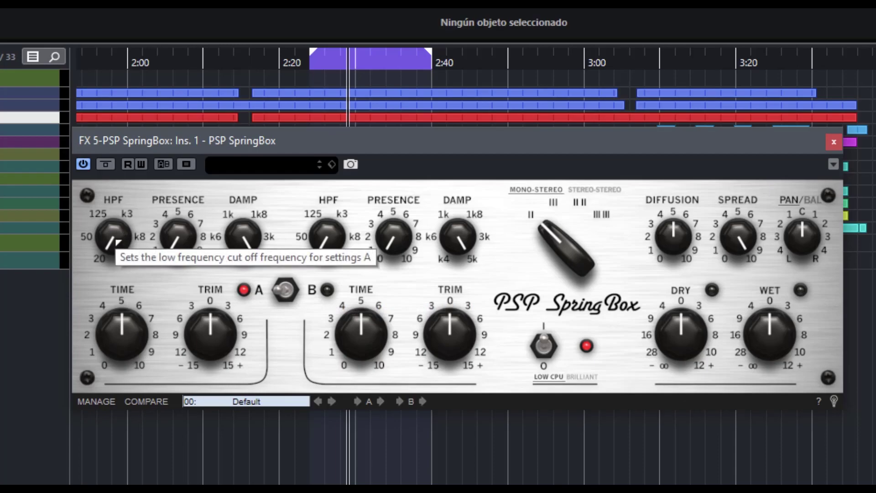
Try setup A's HPF, presence and damp controls, returning each one to its default position
mouse_move(118, 242)
mouse_down()
mouse_move(109, 94)
mouse_move(119, 259)
mouse_up()
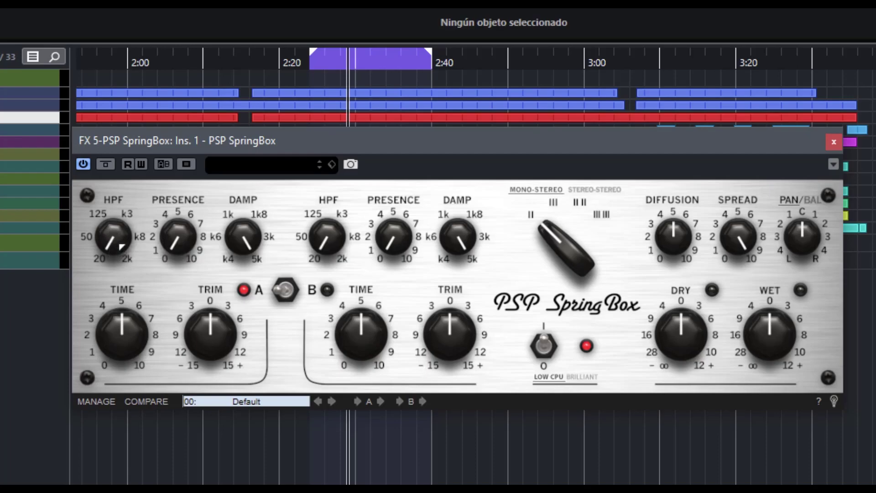
drag(118, 251, 102, 288)
drag(185, 235, 175, 130)
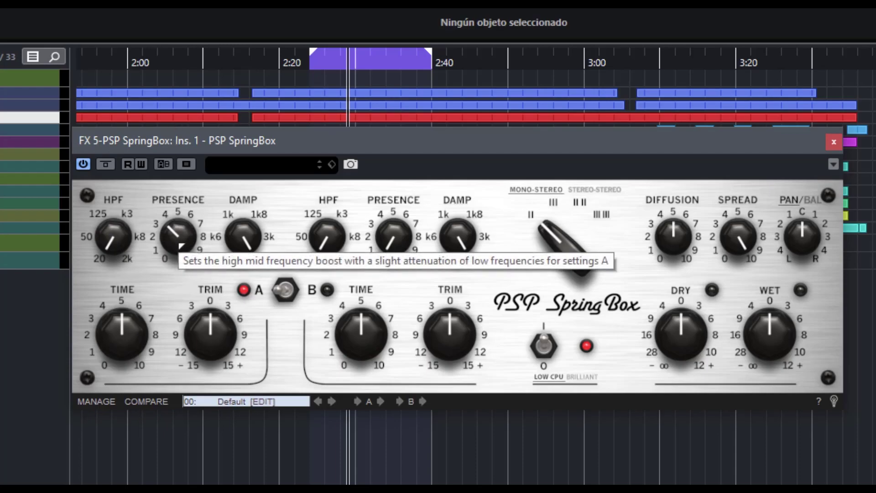
drag(181, 247, 190, 365)
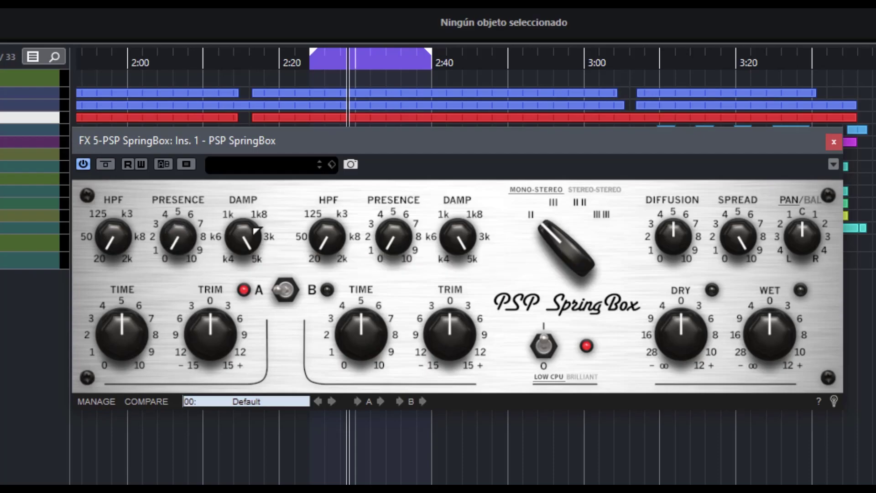
drag(247, 227, 251, 130)
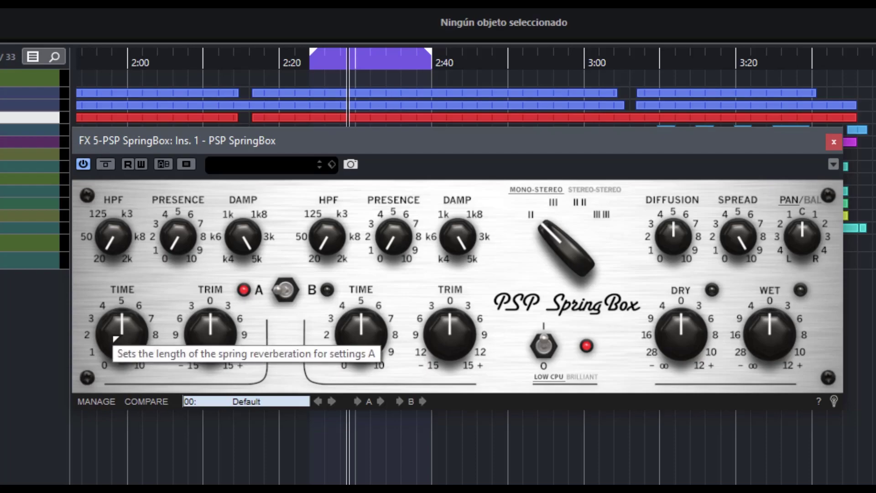
Raise setup A's time slightly above 5, and try a lower trim before resetting it to 0
drag(114, 337, 152, 364)
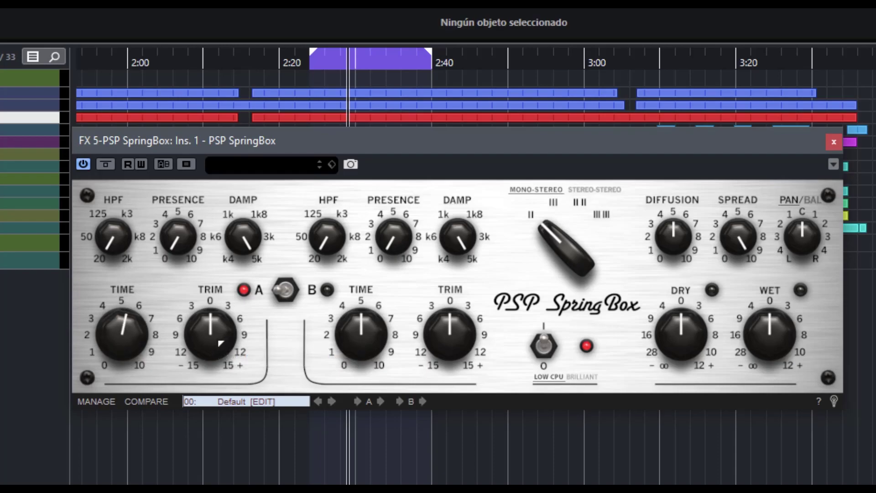
drag(220, 341, 227, 383)
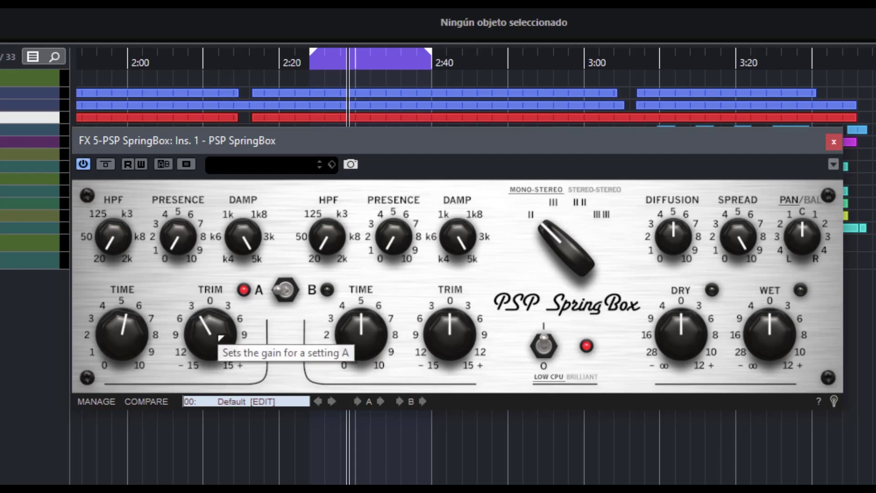
ctrl+click(221, 338)
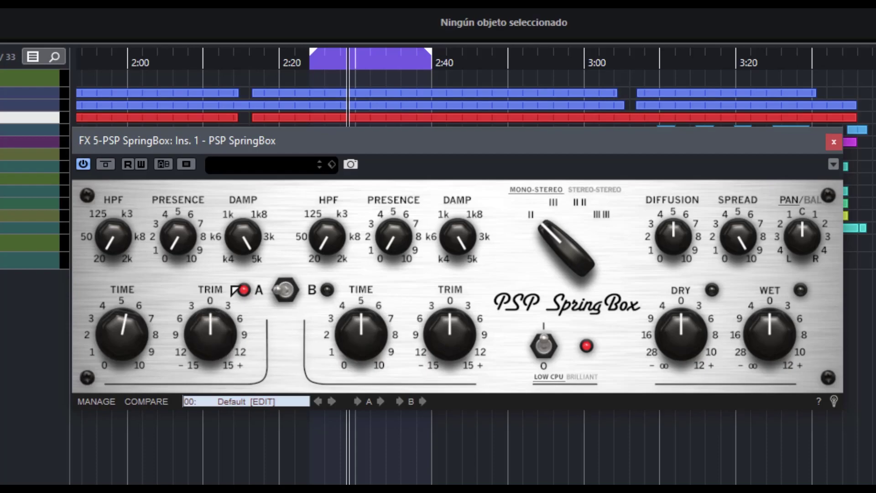
Switch to setup B and set the spring tank architecture to the single three-spring mono-stereo configuration (III)
click(285, 291)
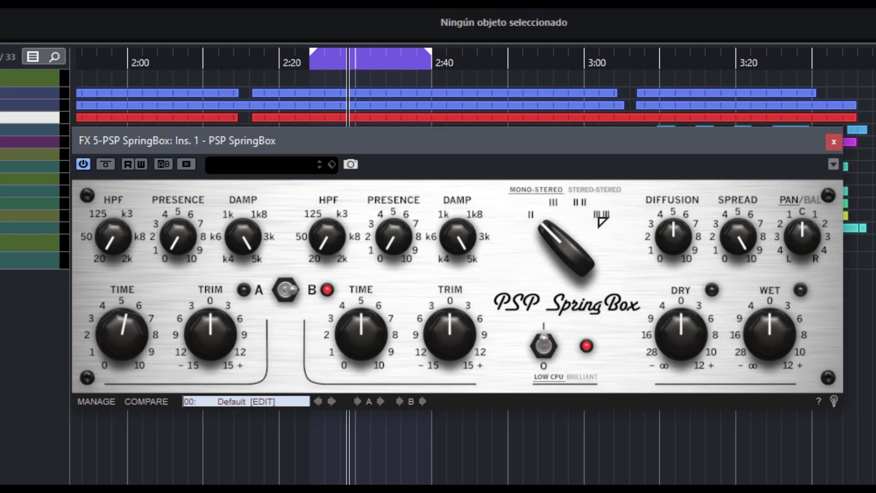
mouse_move(600, 219)
mouse_move(551, 238)
drag(552, 235, 581, 225)
click(557, 191)
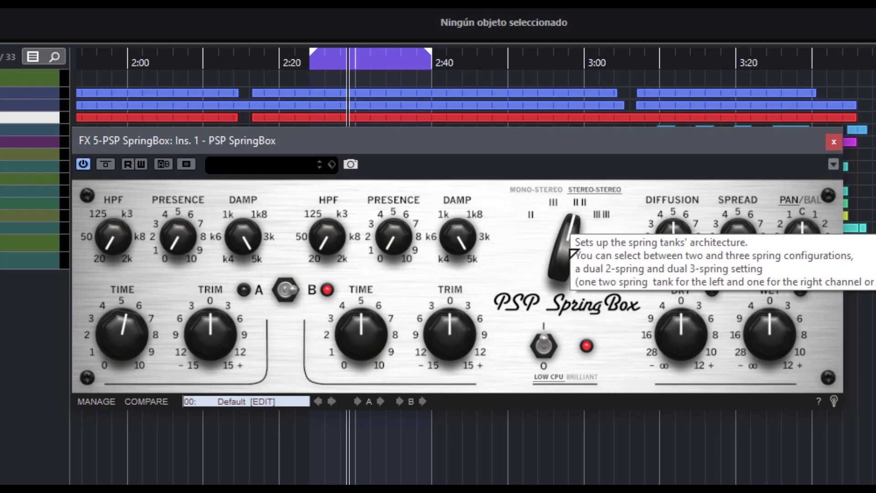
drag(573, 227, 556, 211)
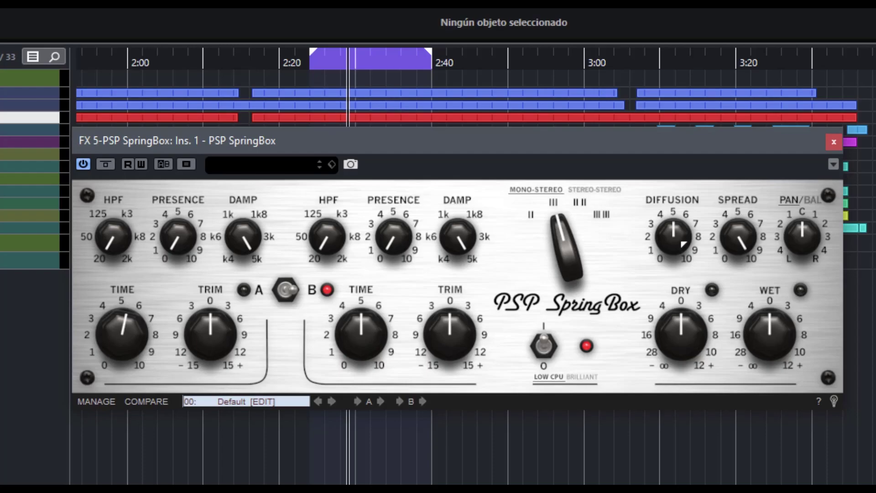
Try a narrower spread and restore it to 10, and switch PAN/BAL to balance mode slightly left of centre
mouse_move(744, 265)
mouse_down()
mouse_move(753, 280)
mouse_move(746, 267)
mouse_up()
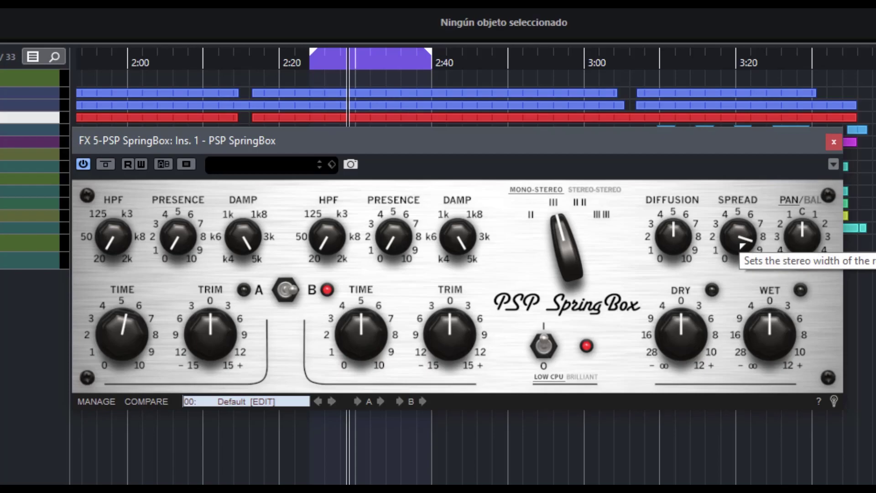
drag(742, 245, 748, 204)
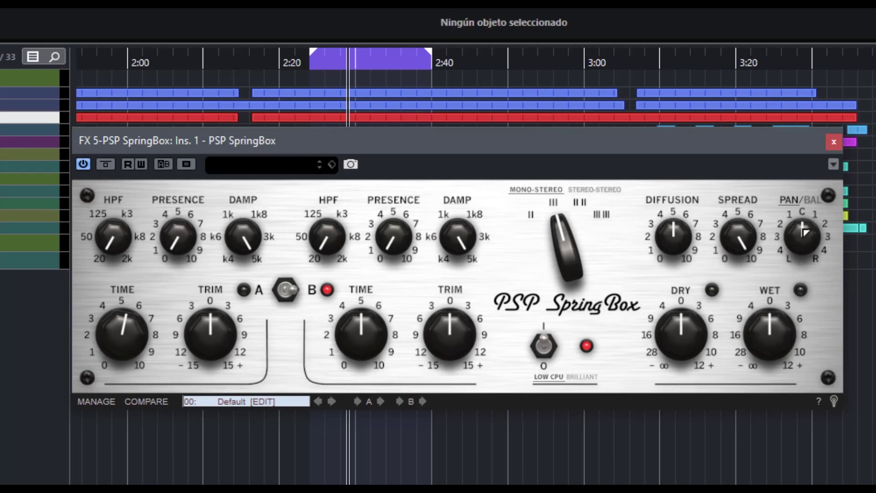
drag(809, 247, 838, 318)
drag(830, 232, 826, 222)
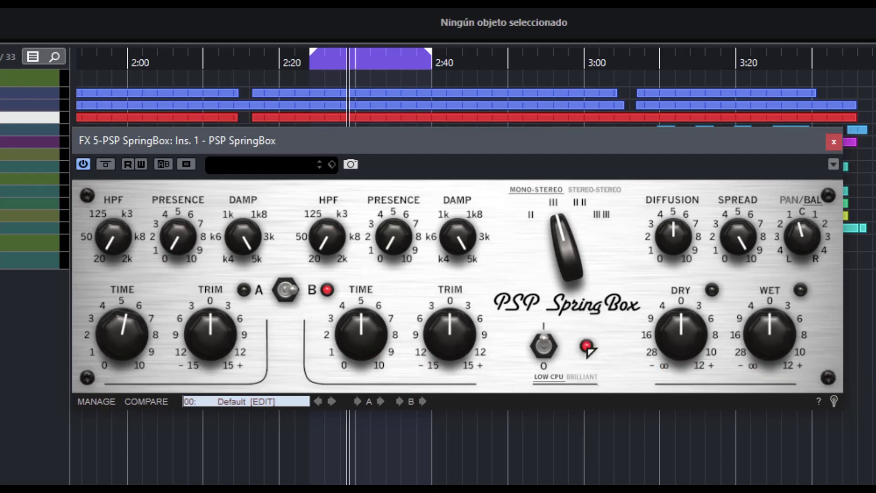
Turn the feed switch off and back on
click(547, 358)
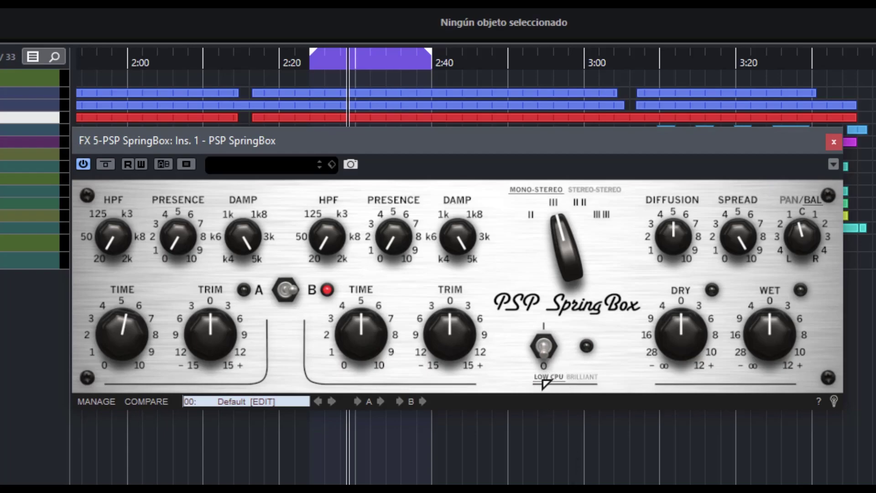
click(543, 349)
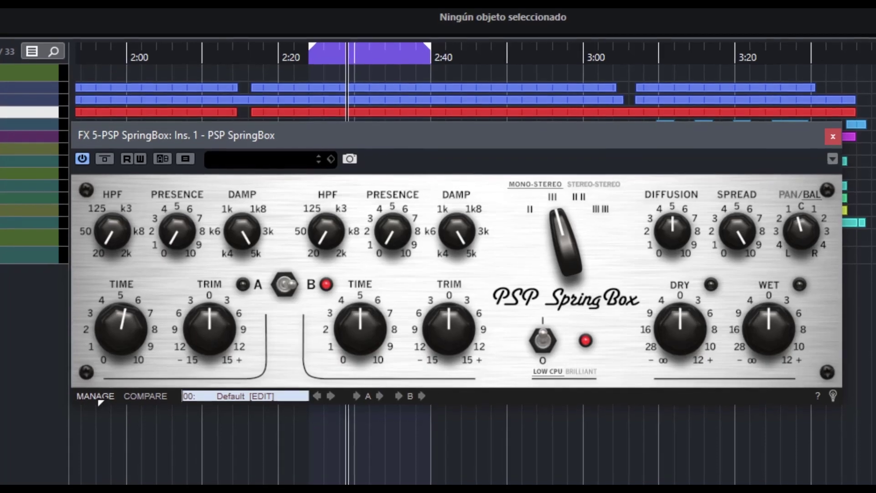
Examine the preset management actions, the compare function and the list of factory presets without loading any
click(101, 403)
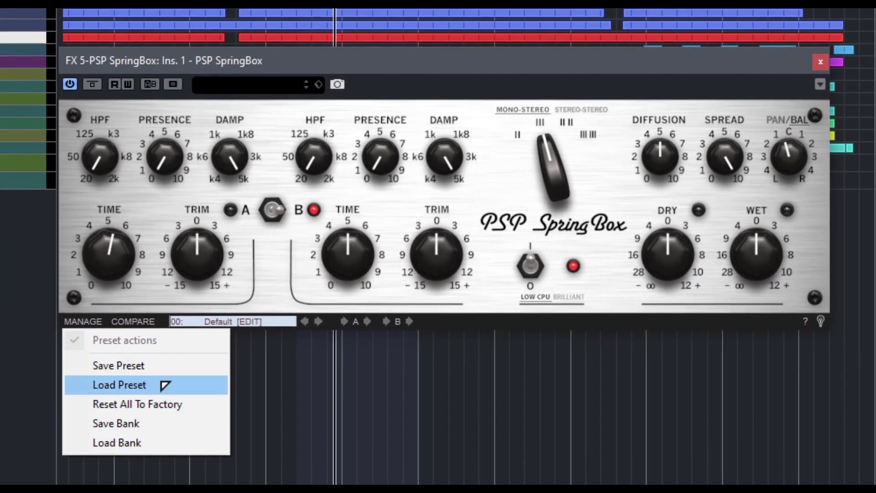
click(140, 315)
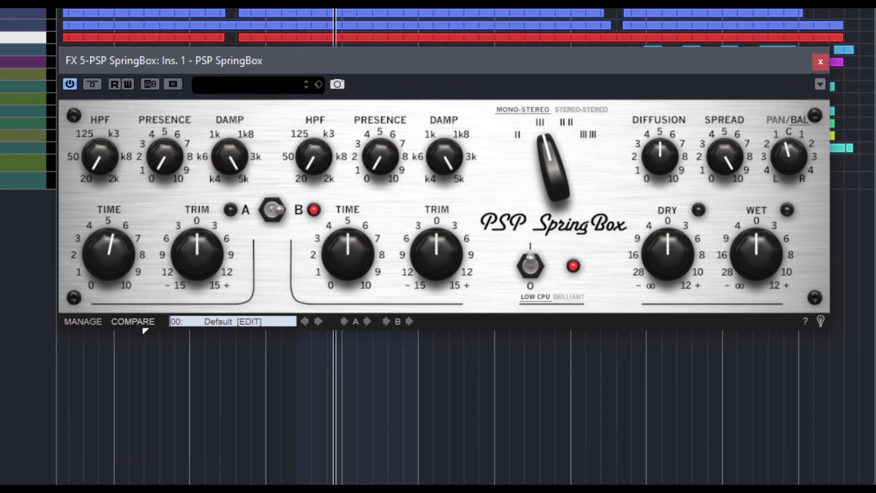
click(143, 320)
click(141, 321)
click(141, 322)
click(141, 321)
click(216, 322)
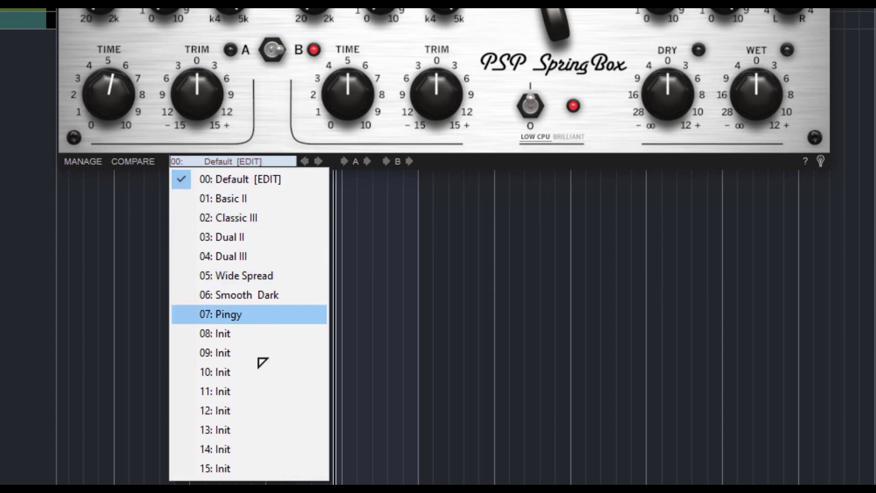
click(319, 137)
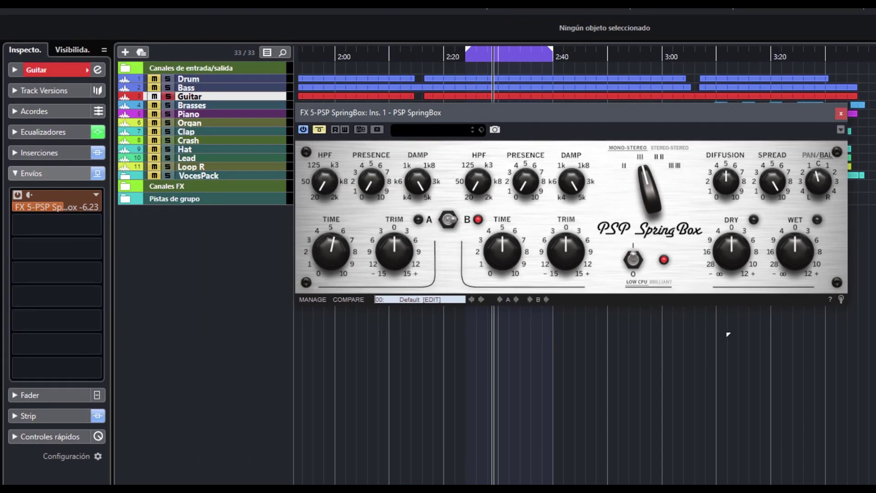
Turn the feed switch off and load the preset 05: Wide Spread
click(636, 260)
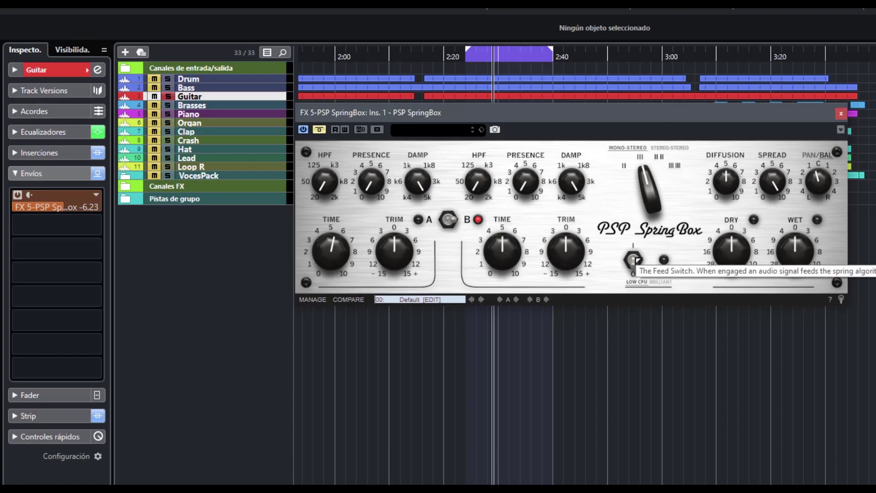
click(402, 299)
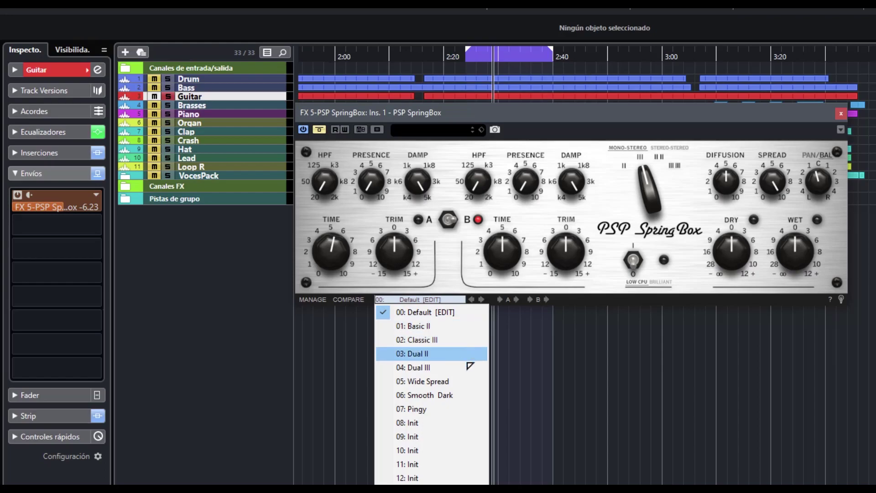
click(462, 384)
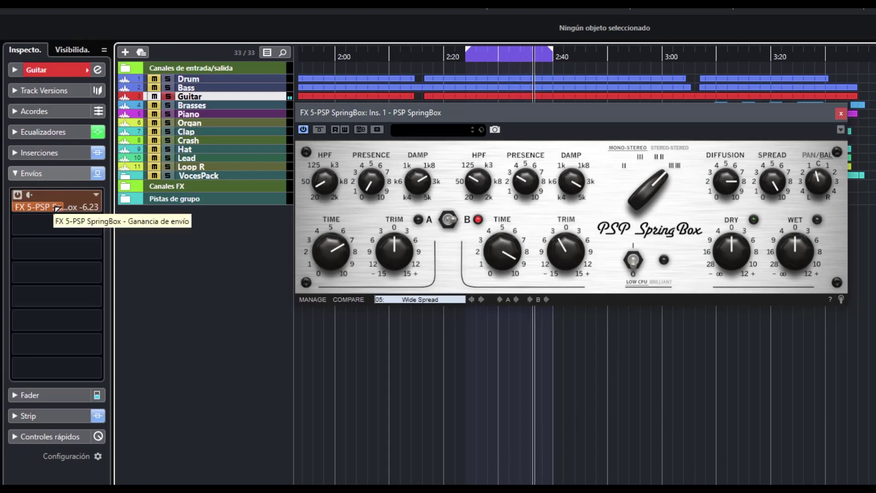
Reset the Guitar track's send gain to the SpringBox effect channel to 0.00
scroll(93, 207, up, 3)
ctrl+click(93, 206)
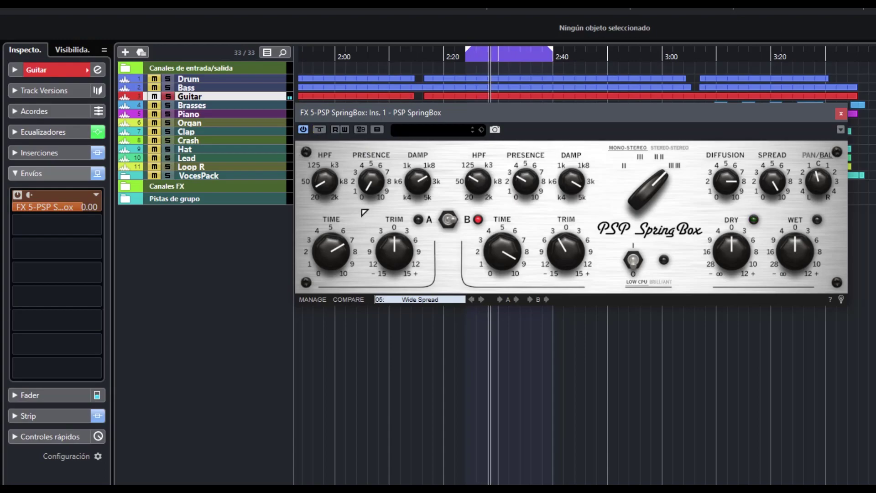
Raise the wet level to 12 and setup B's trim to about 6 during playback
drag(795, 251, 794, 158)
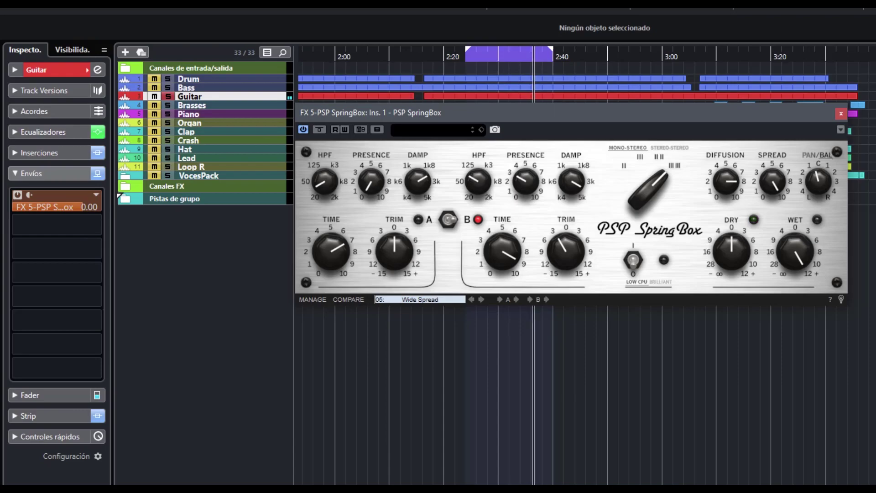
click(125, 187)
click(125, 187)
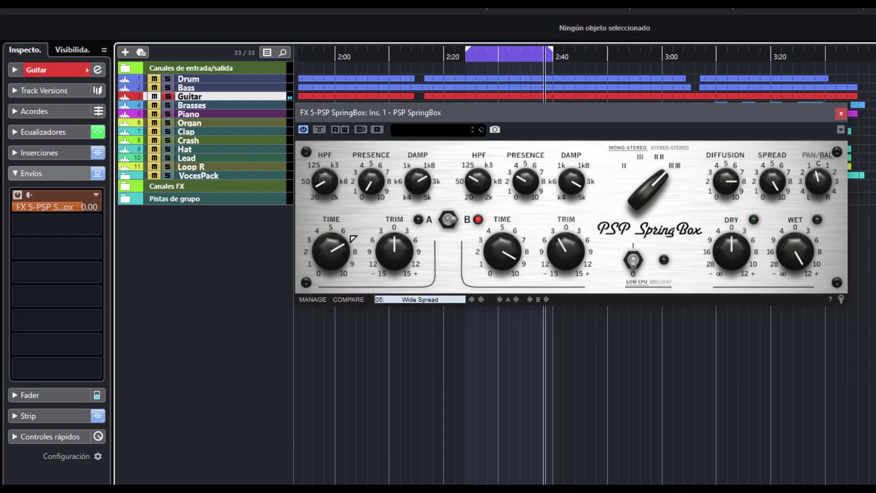
drag(565, 256, 563, 214)
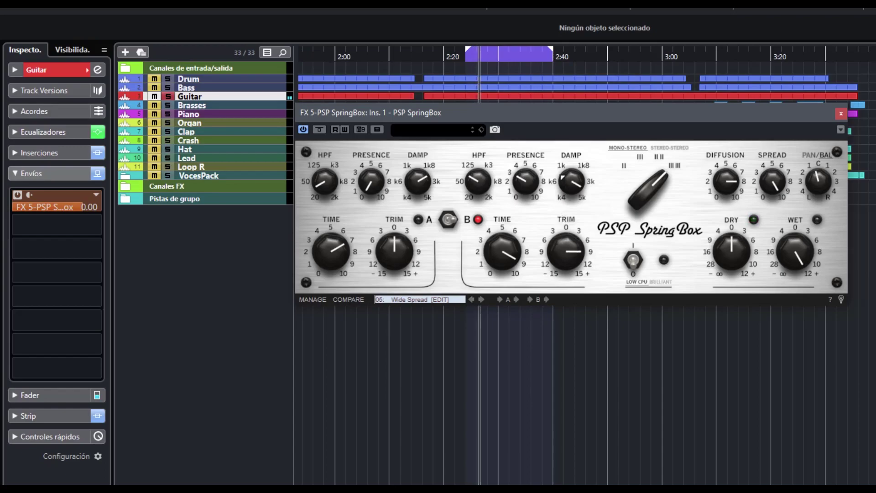
drag(550, 137, 554, 153)
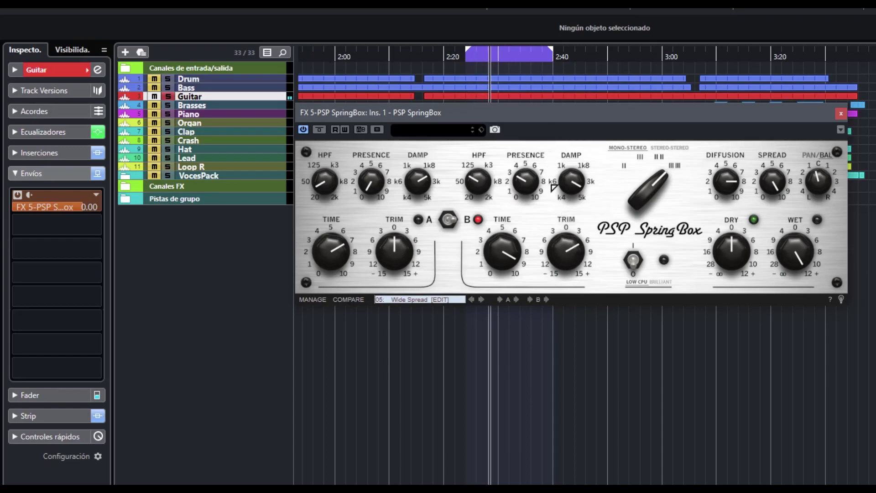
Engage the feed switch, and bring the wet level back to 0 and setup B's trim to about -3
click(632, 263)
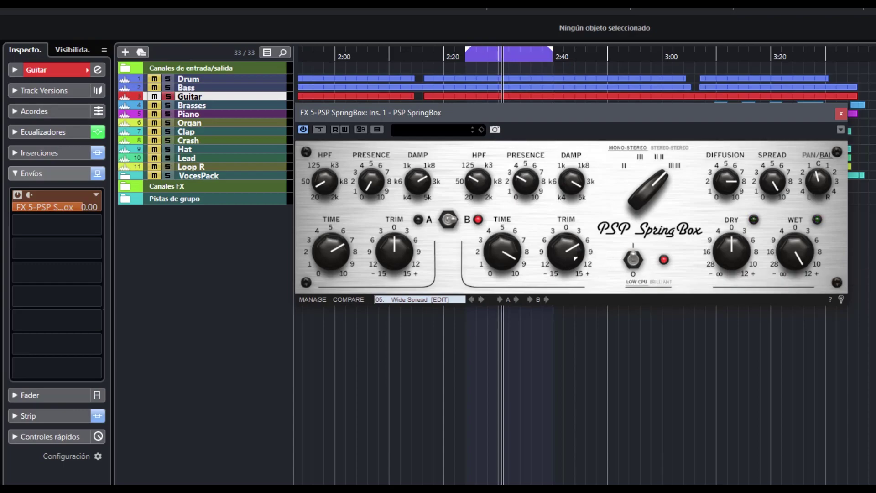
drag(792, 243, 827, 317)
Toggle the feed switch off and on during playback to audition the effect, leaving it engaged
click(633, 260)
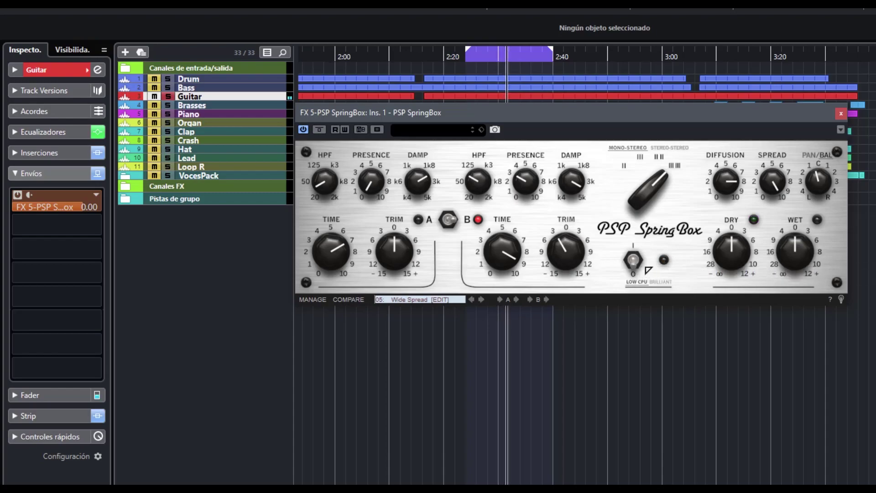
click(641, 261)
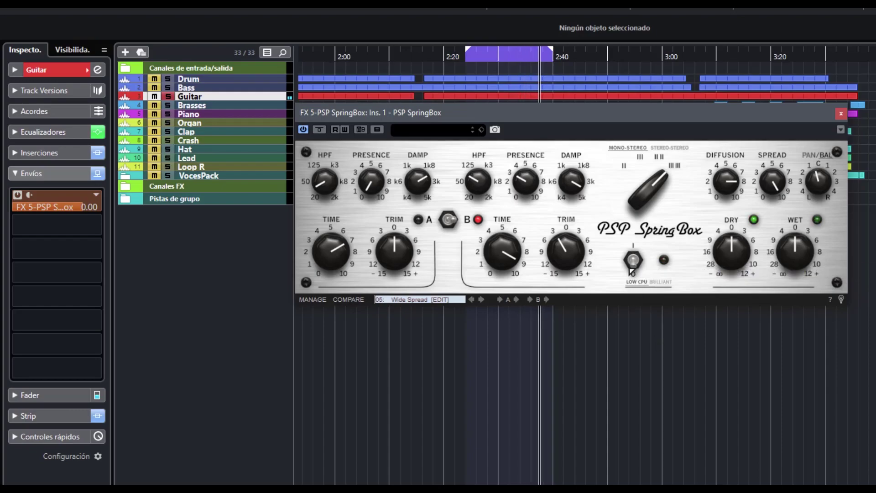
click(631, 267)
click(632, 261)
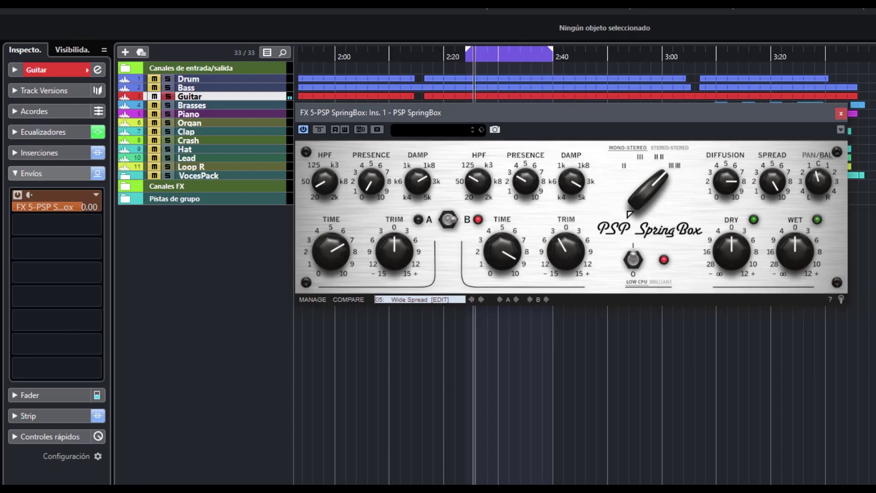
Change the spring configuration to mono-stereo II and on to mono-stereo III during playback
click(651, 176)
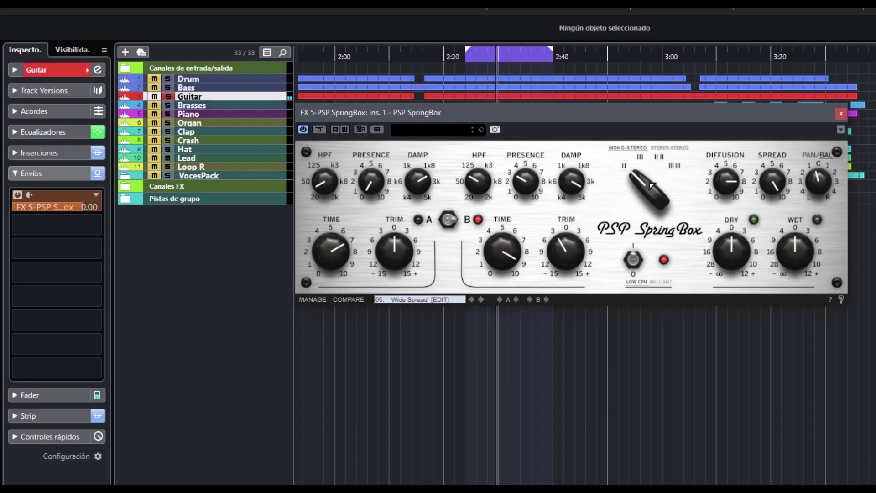
click(648, 173)
click(649, 173)
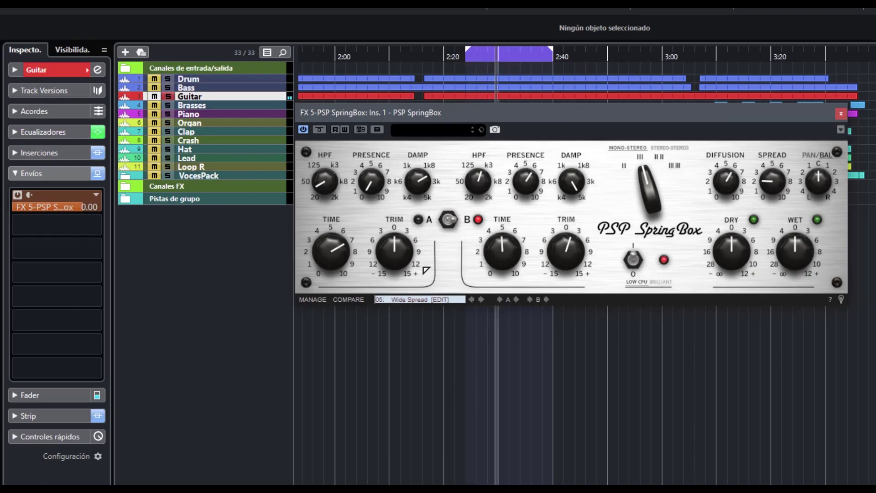
Switch to setup A and set its trim to about 4, time to 2 and presence to about 6, raising the HPF and lowering the damp
click(447, 219)
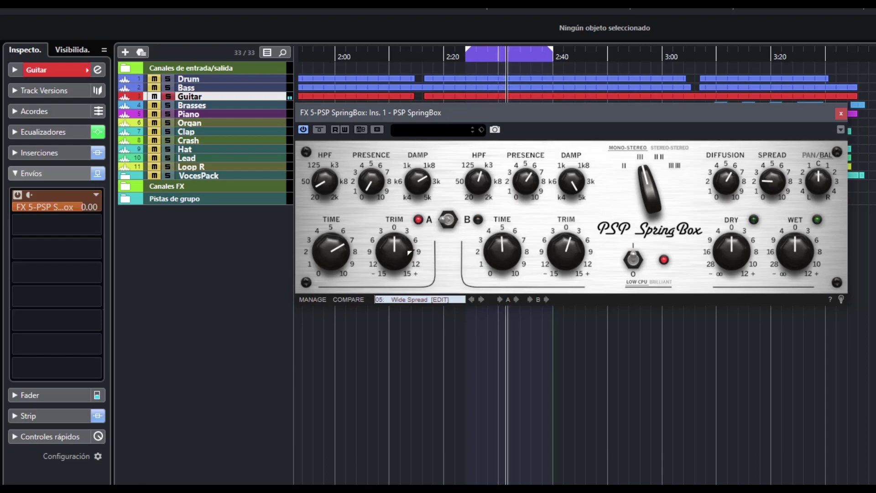
drag(393, 242, 387, 224)
drag(331, 251, 368, 367)
drag(334, 187, 338, 151)
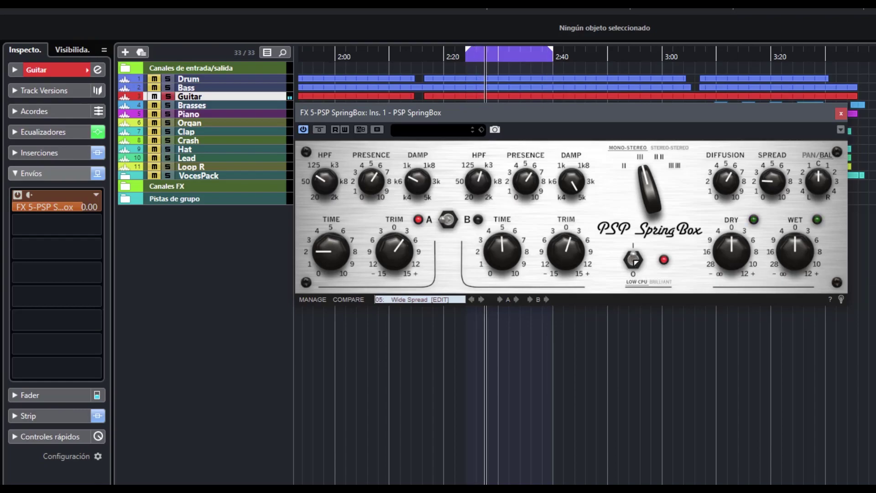
Set the spring configuration to stereo-stereo II II and re-engage the feed switch
click(650, 163)
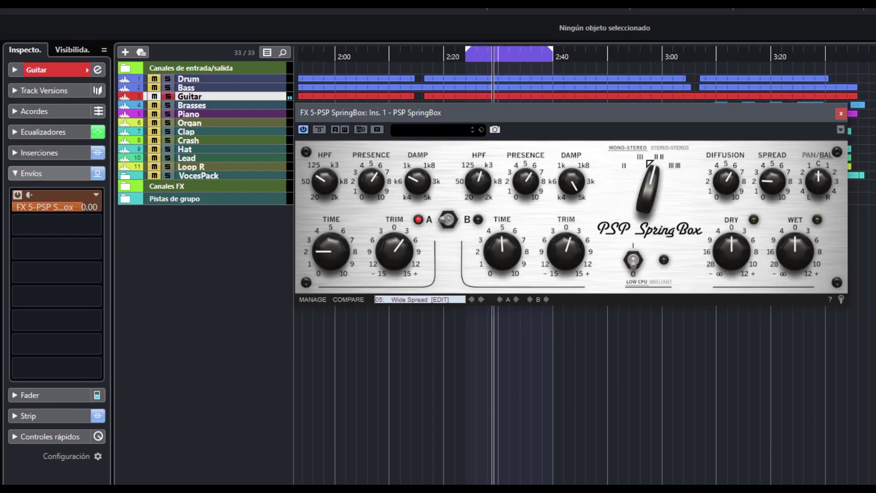
click(634, 261)
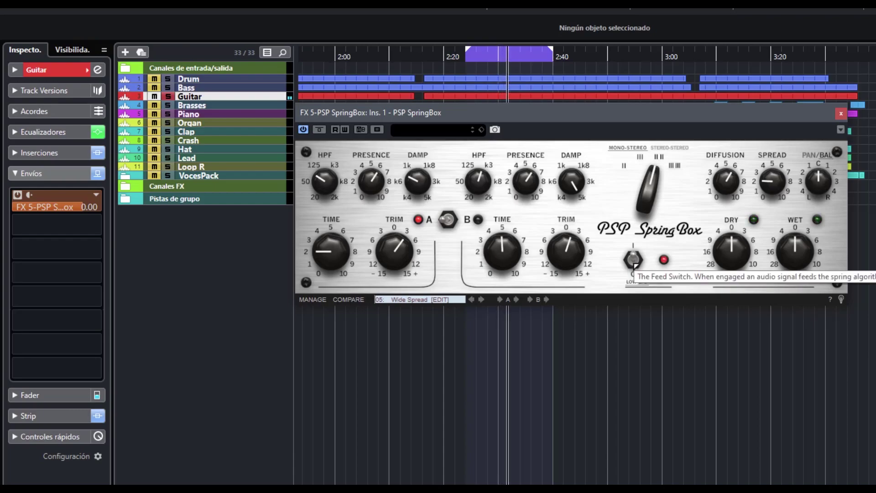
Alternate between setups B and A during playback to compare them, ending on setup B
click(462, 226)
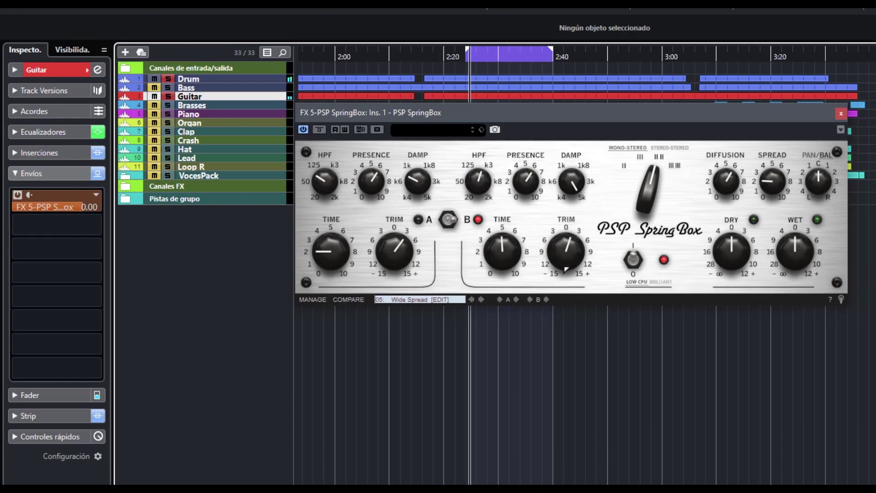
click(446, 220)
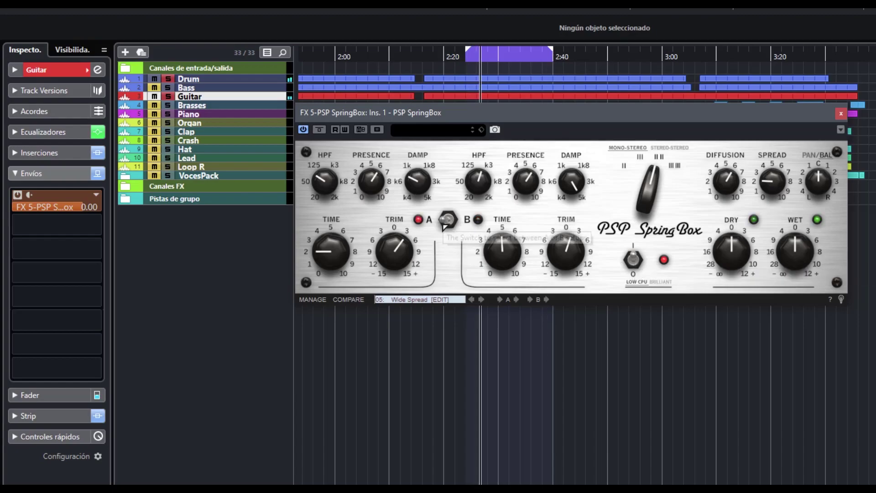
click(446, 221)
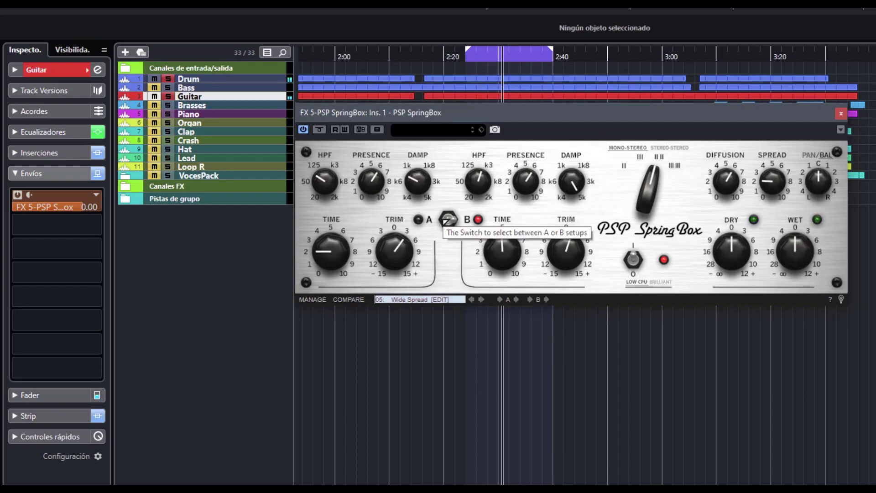
Reroute the Drum track's first send from Reverb to FX 5-PSP SpringBox
click(217, 80)
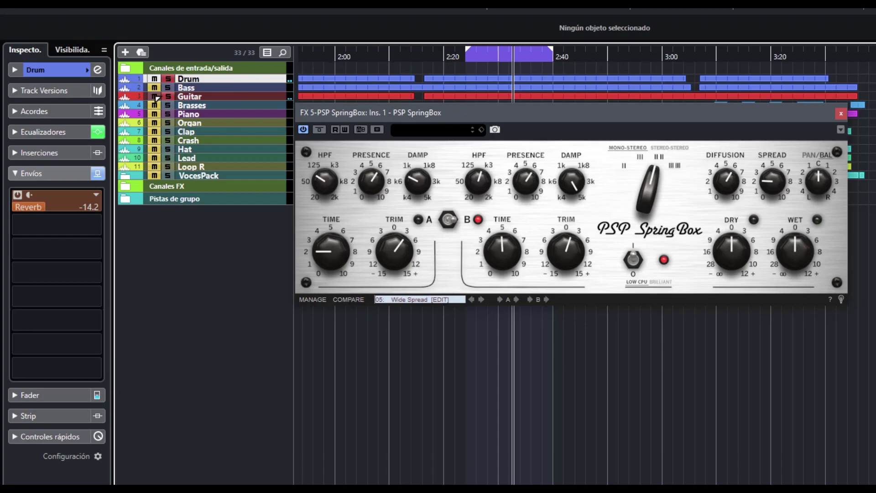
click(55, 206)
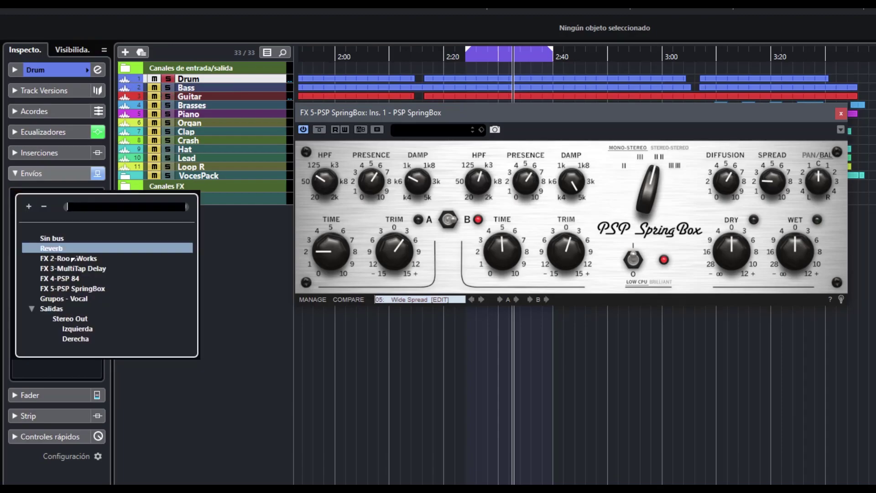
click(69, 288)
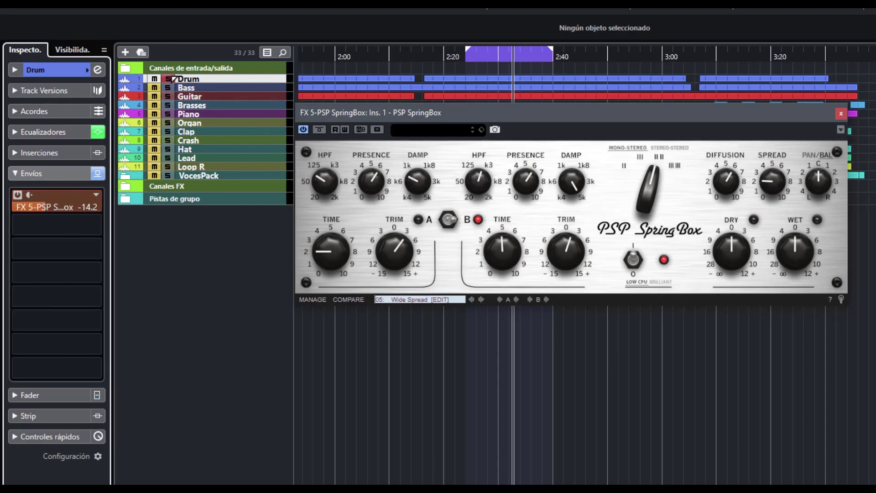
Audition the reverb on the soloed drums with the effect active, comparing setup A and returning to setup B
click(320, 129)
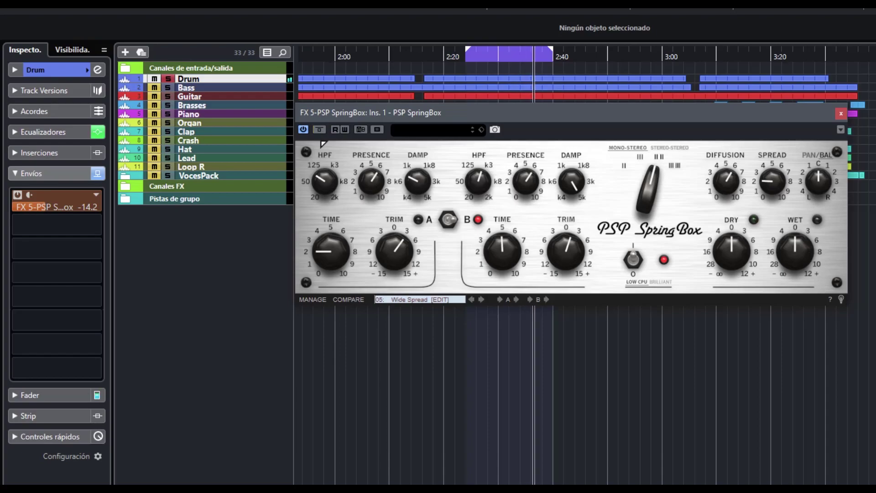
click(447, 221)
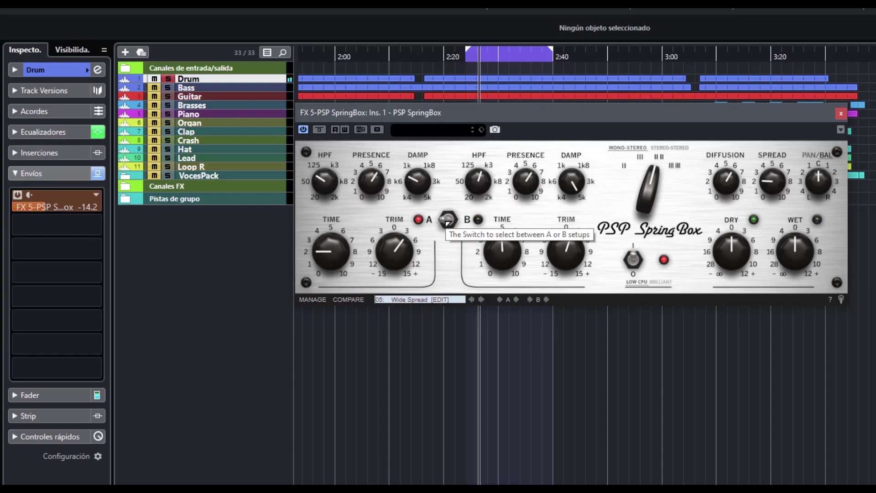
click(447, 221)
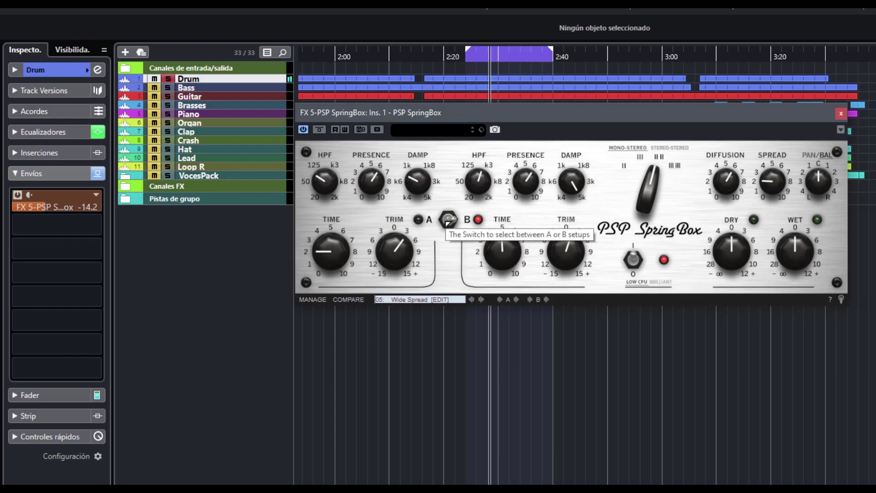
Toggle the feed switch off and on in both setups while the drums play, ending on setup B with the feed engaged
click(634, 260)
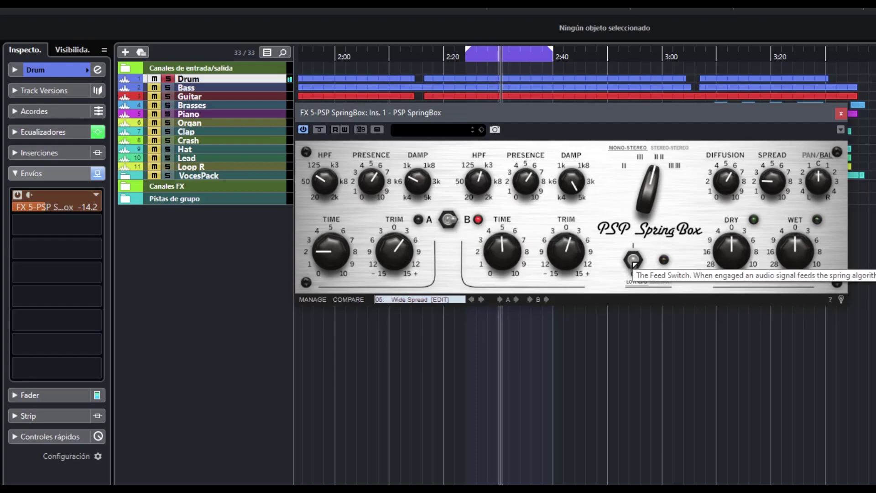
click(634, 261)
click(447, 220)
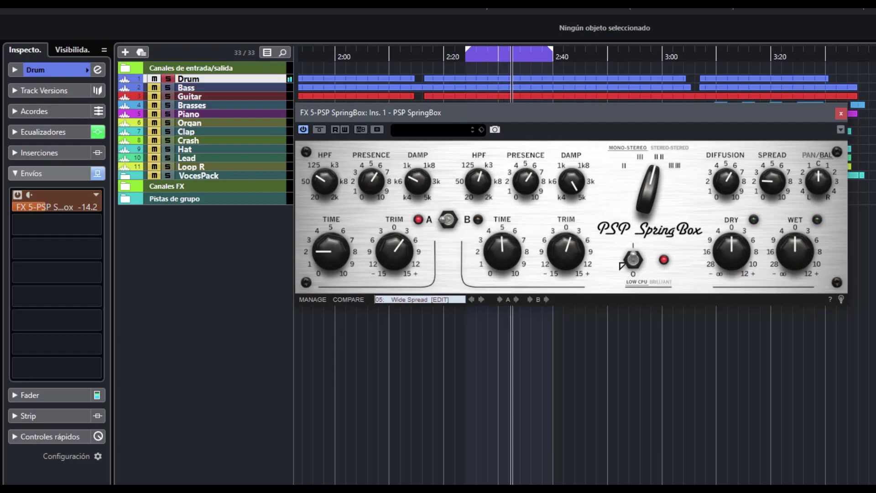
click(633, 260)
click(633, 260)
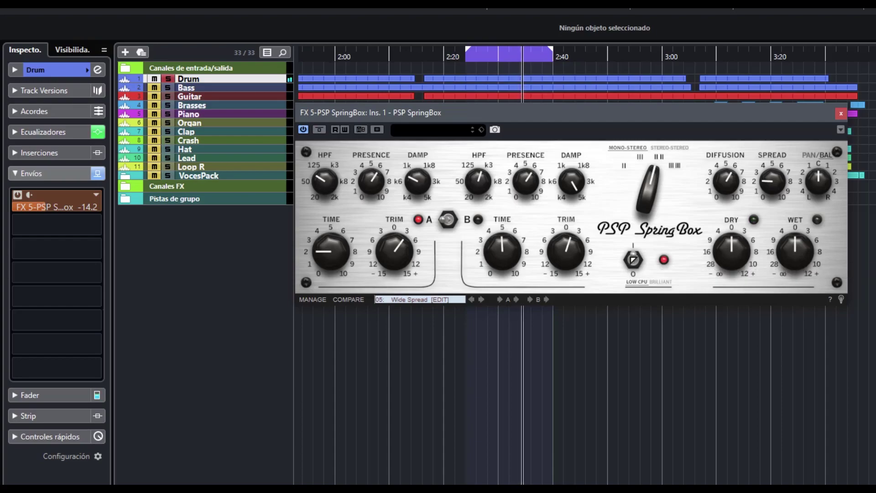
click(452, 224)
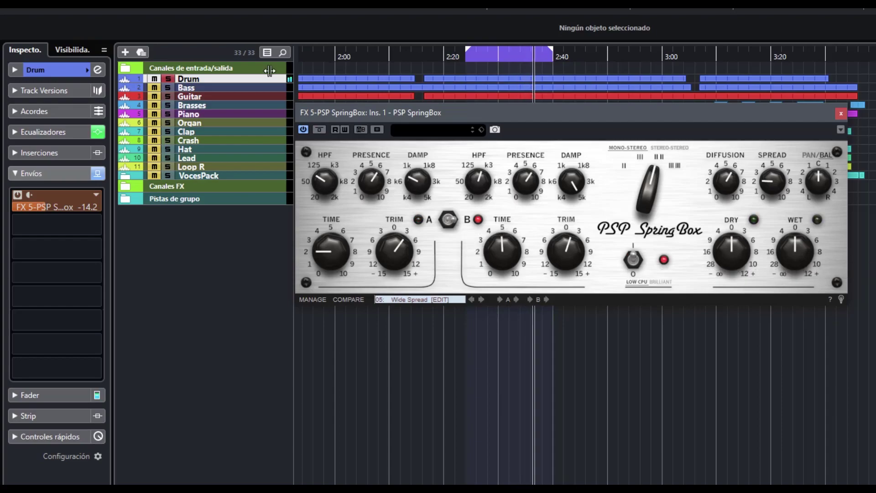
Solo the Guitar together with the Drum track, and compare the mix bypassed and active, in setups A and B, ending on B
click(169, 96)
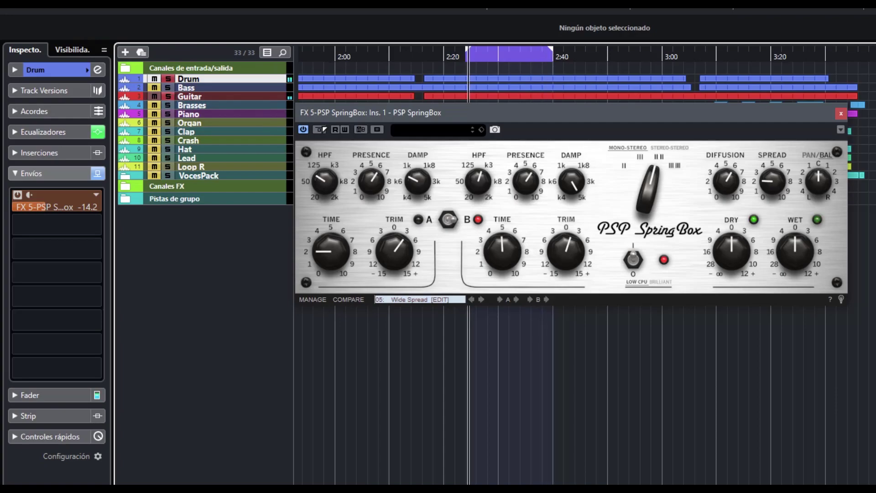
click(320, 130)
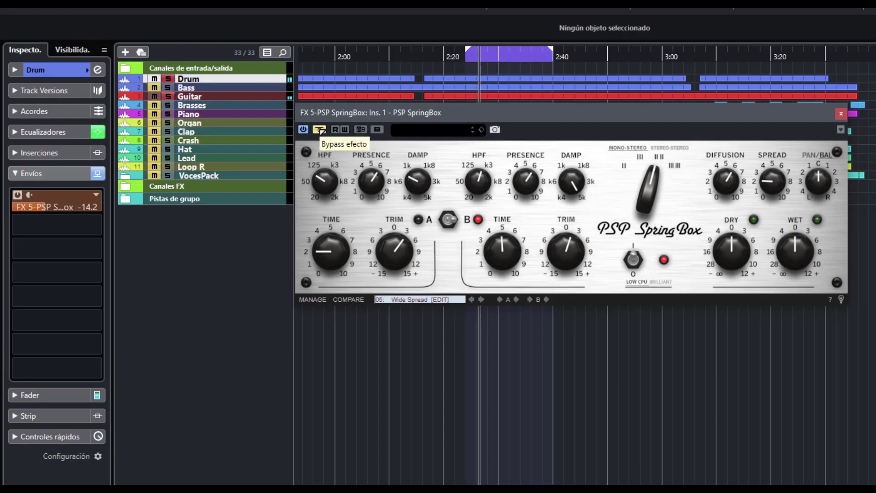
click(319, 130)
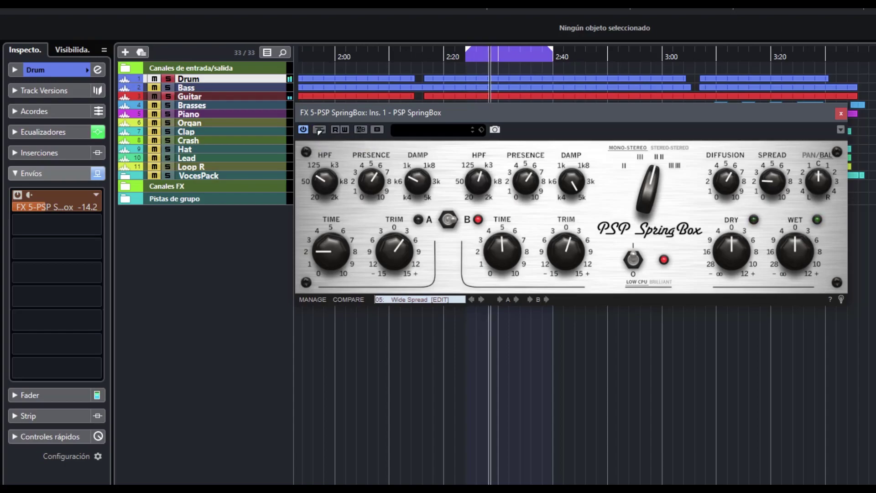
click(451, 221)
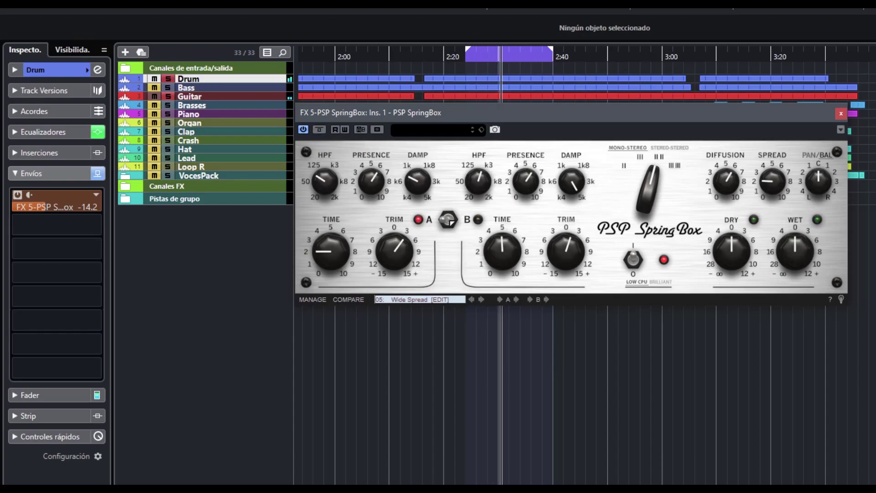
click(451, 221)
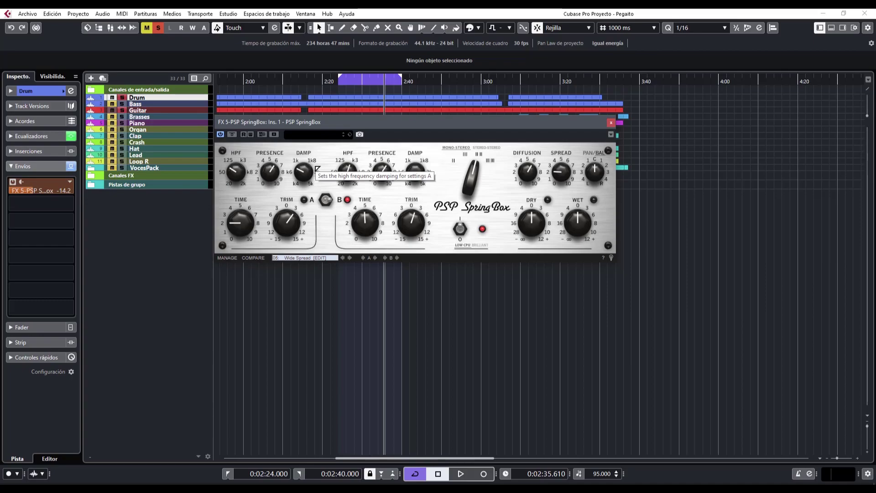
Load the preset 01: Basic II and adjust setup A's HPF, presence and damp
click(306, 258)
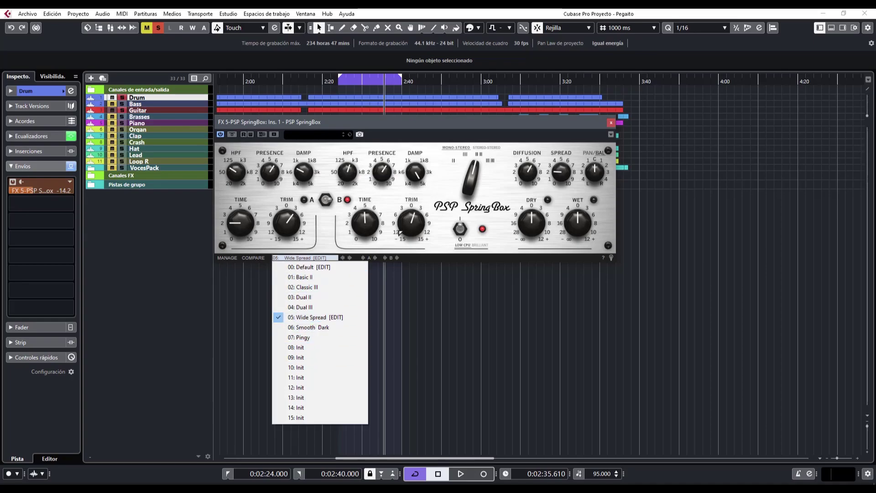
click(318, 277)
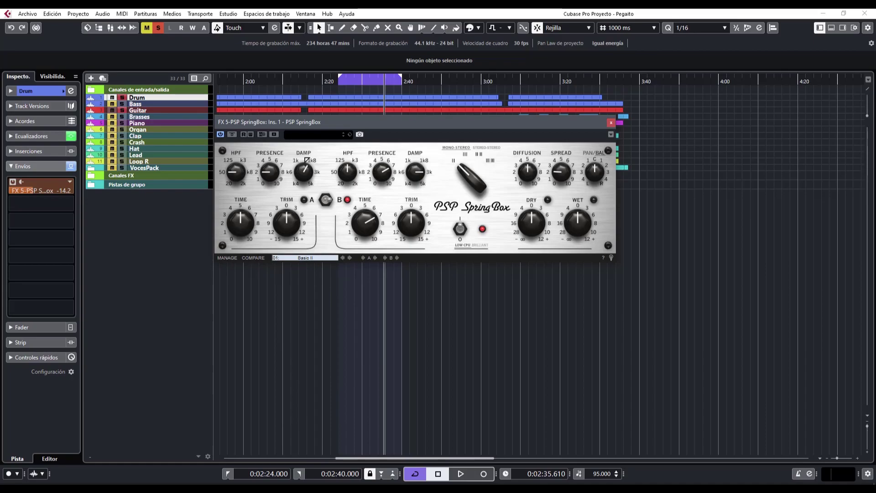
click(240, 175)
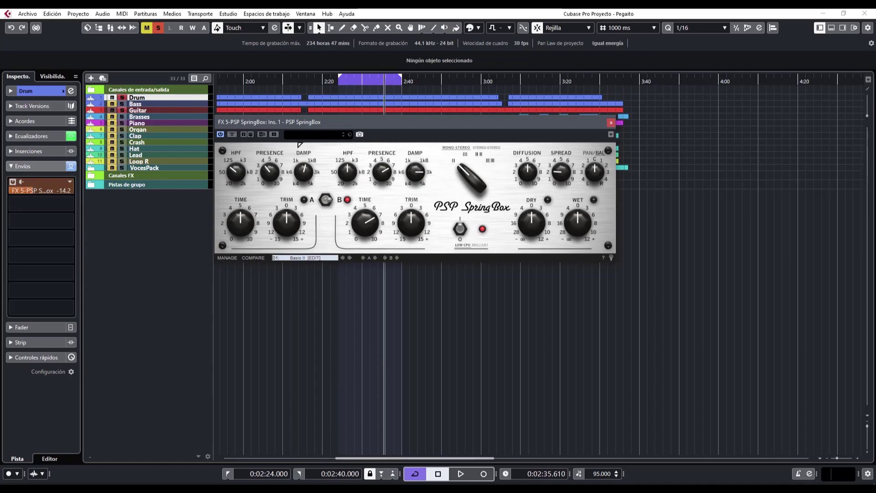